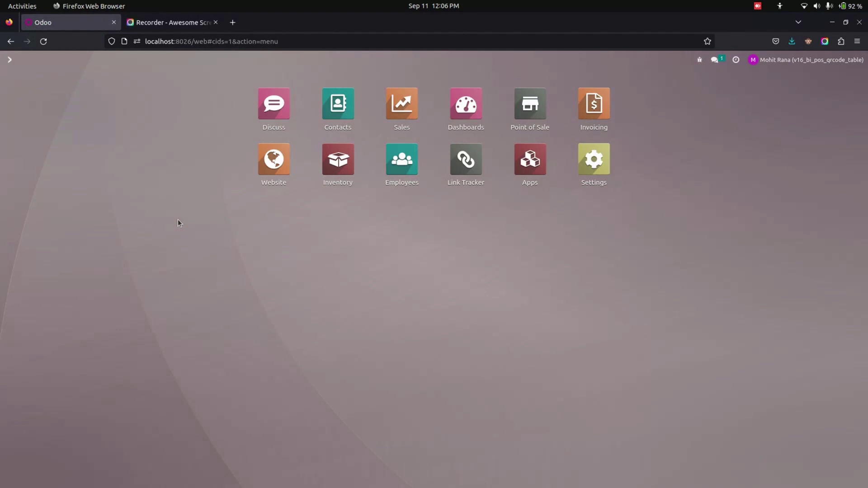
Open the Point of Sale Floor 1 floor plan and review tables T1–T4 with their URLs and QR codes
left_click(530, 113)
left_click(234, 65)
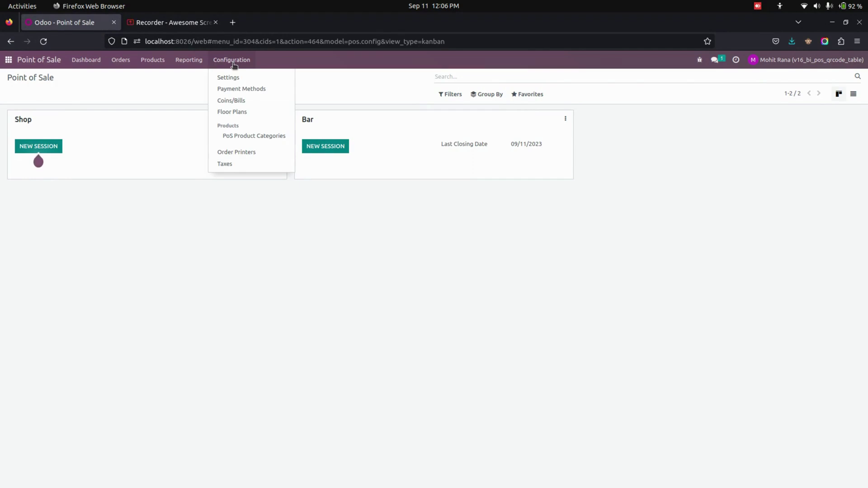
left_click(233, 113)
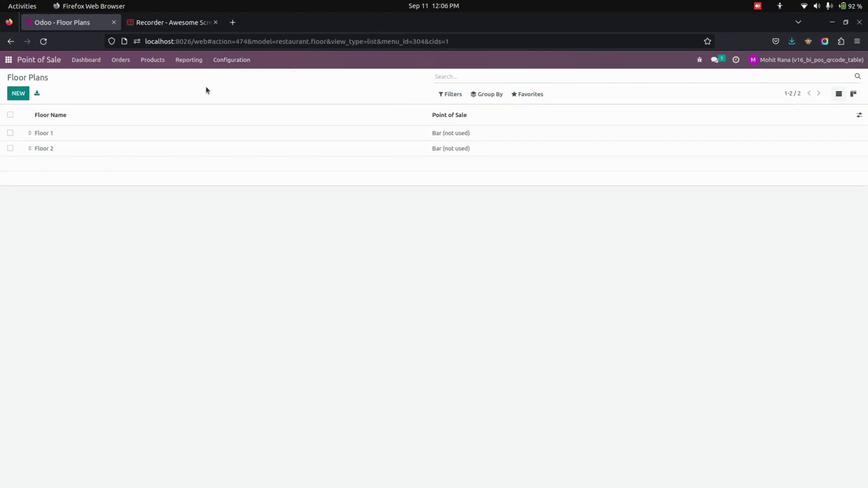
left_click(120, 137)
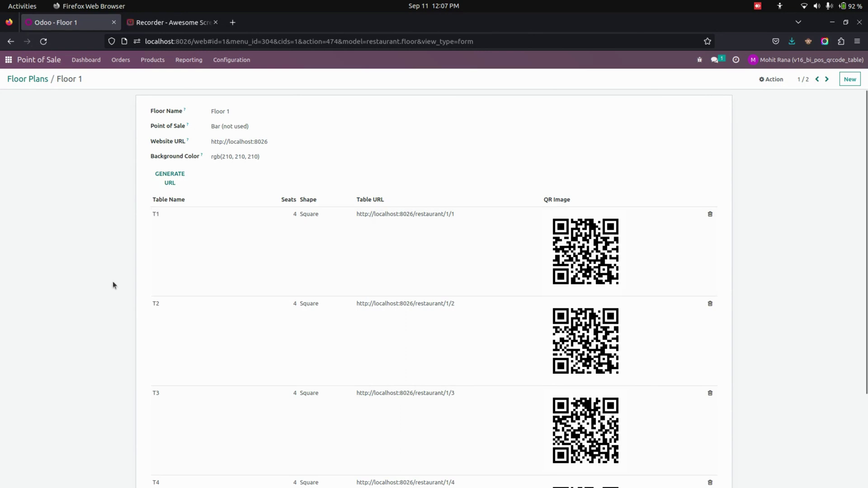
scroll(113, 283, "down", 1)
scroll(112, 281, "down", 3)
scroll(353, 151, "up", 4)
scroll(165, 381, "down", 3)
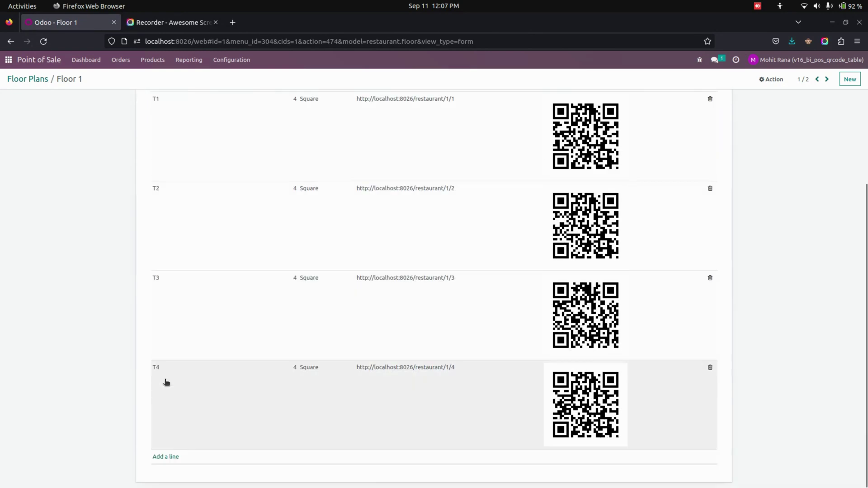
Add a table named T5 with 4 seats to Floor 1 and save it
left_click(162, 457)
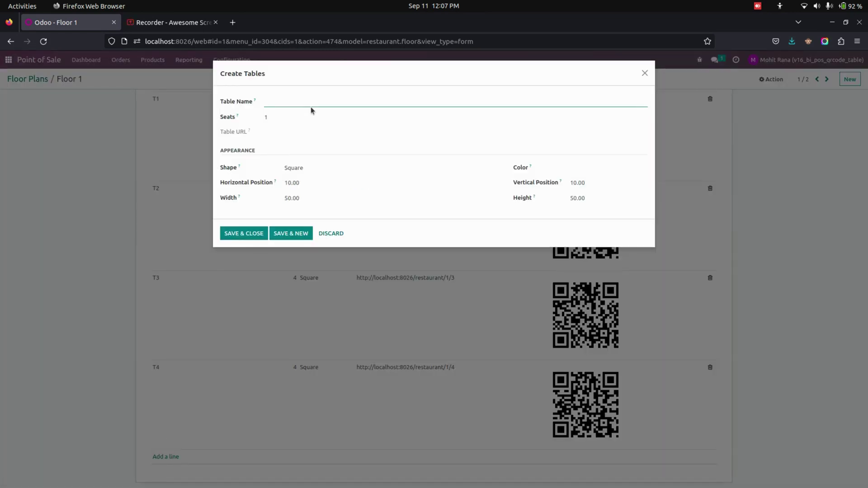
type("T5")
left_click(292, 115)
type("4")
left_click(391, 191)
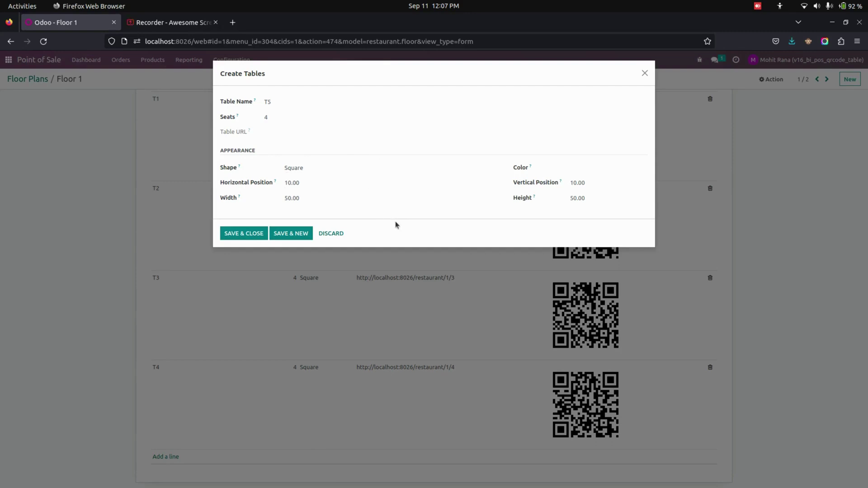
left_click(244, 234)
scroll(254, 345, "down", 5)
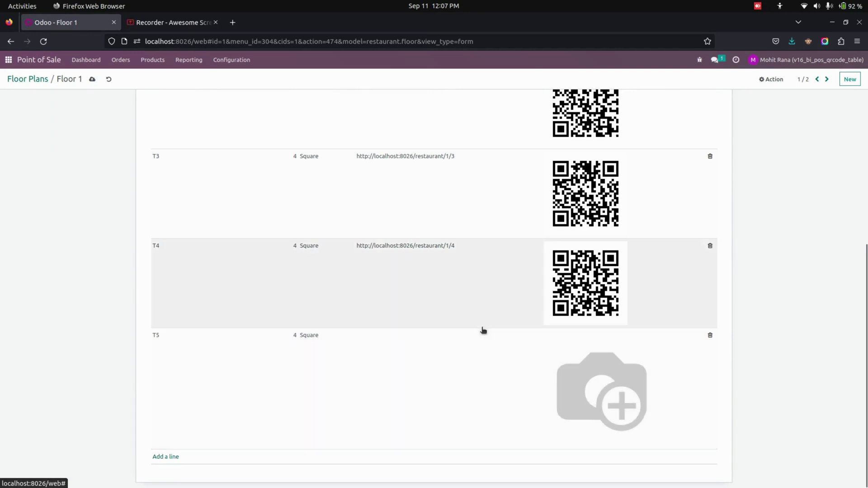
scroll(497, 357, "up", 8)
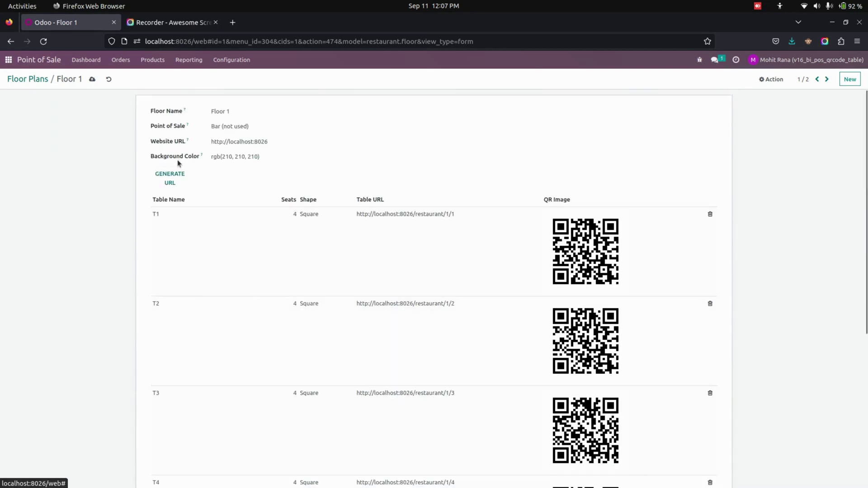
left_click(167, 178)
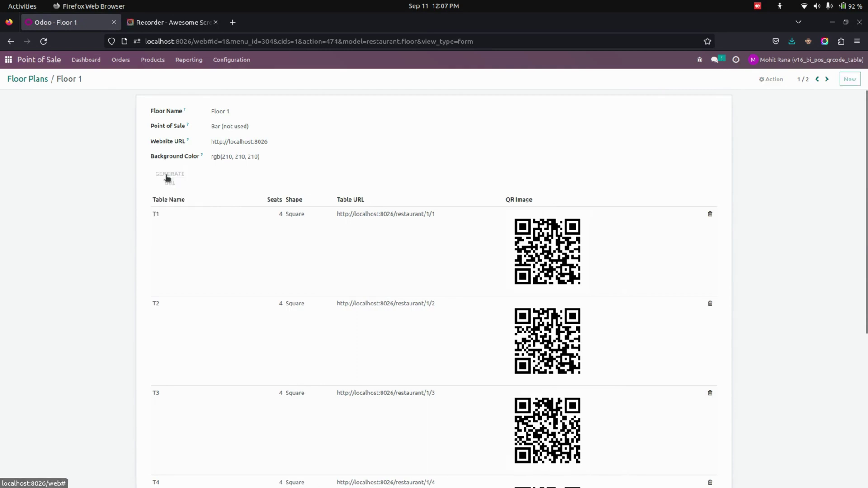
scroll(354, 392, "down", 7)
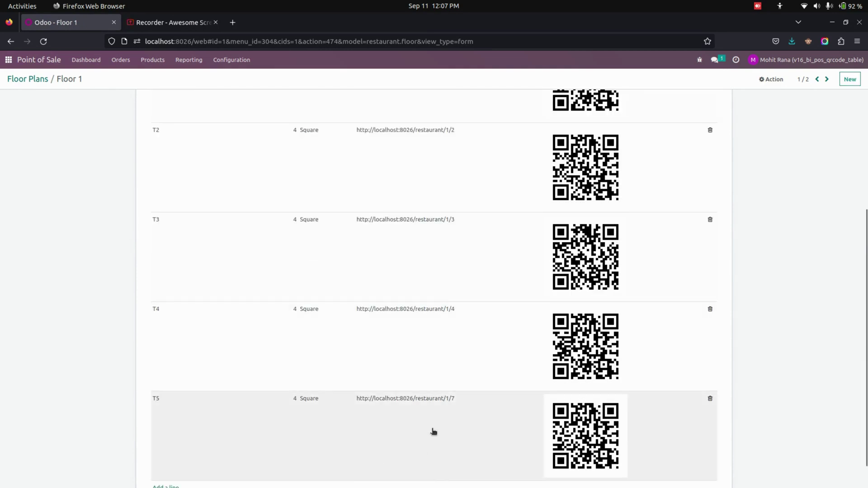
scroll(412, 404, "down", 1)
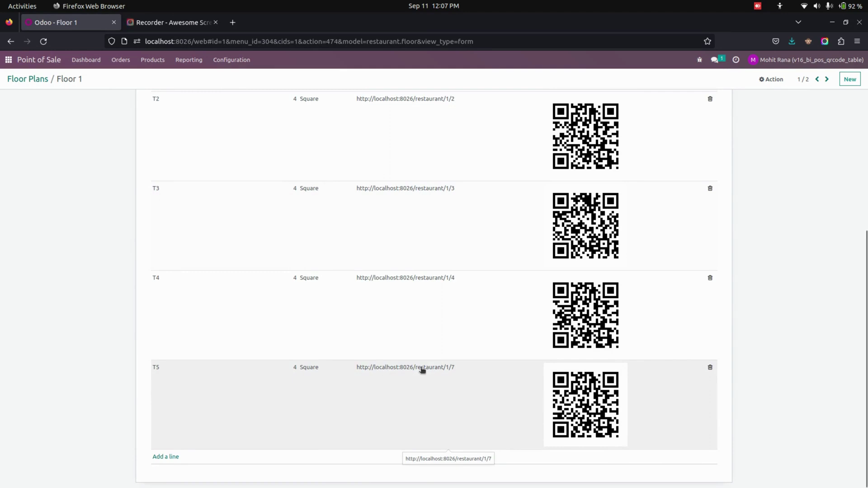
scroll(421, 370, "up", 5)
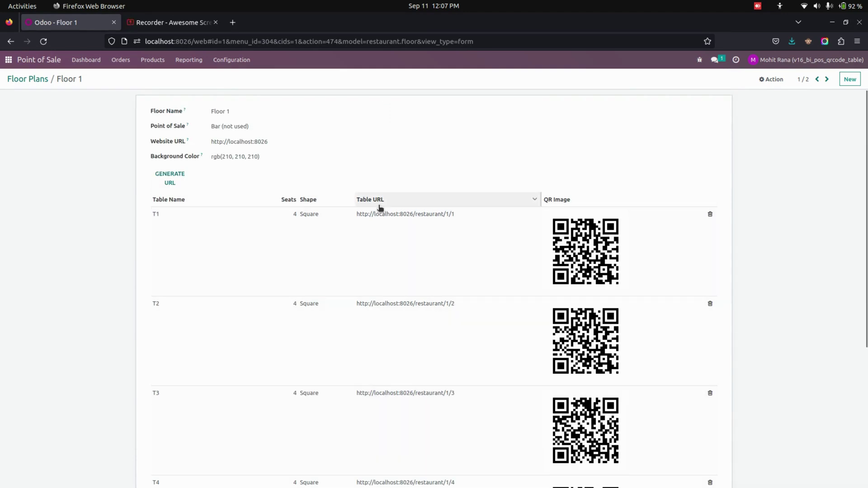
scroll(470, 351, "down", 5)
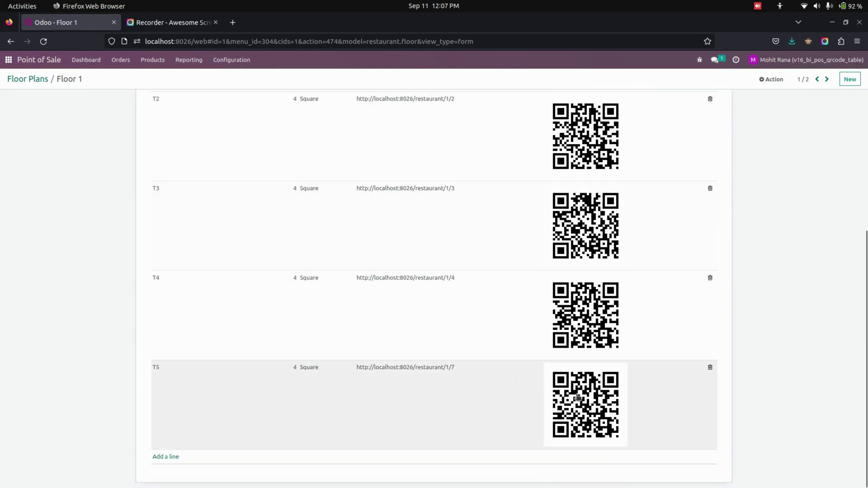
scroll(402, 379, "up", 5)
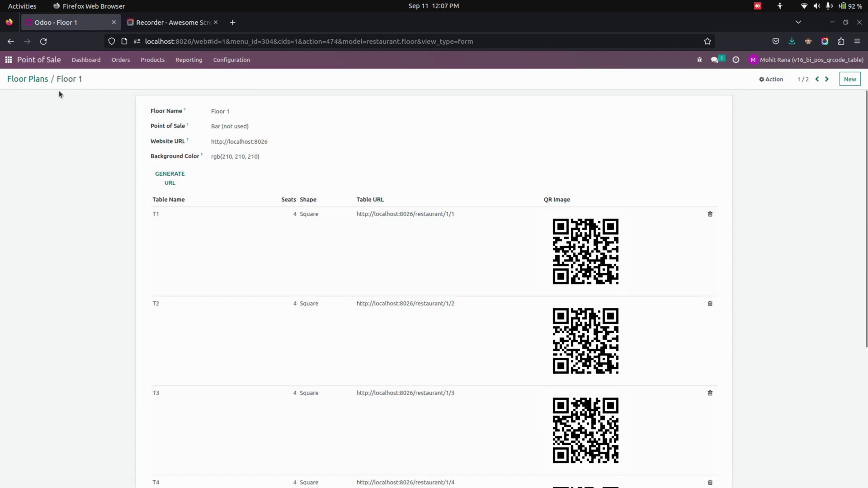
Review the Point of Sale settings listing Floor 1 and Floor 2, then go to the apps home screen
left_click(38, 79)
left_click(231, 60)
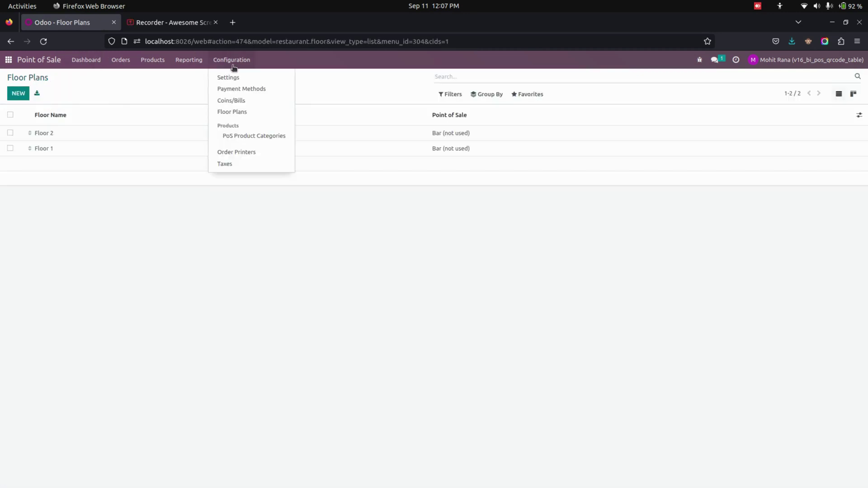
left_click(238, 79)
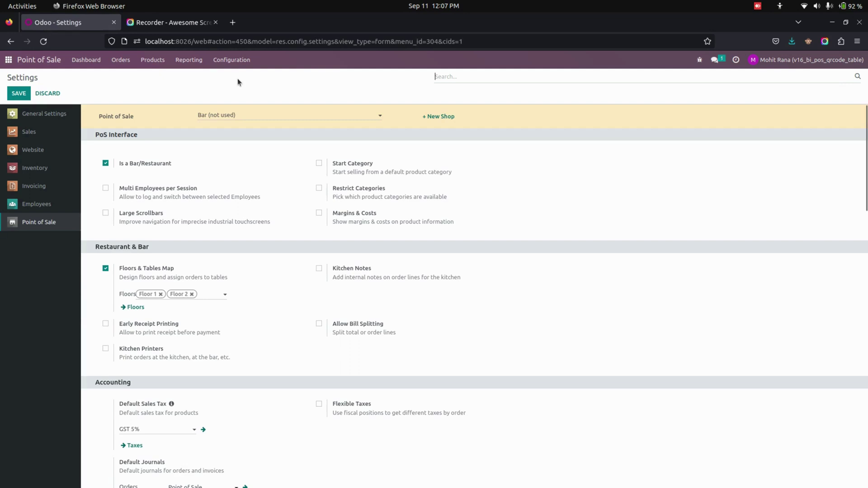
scroll(253, 207, "down", 2)
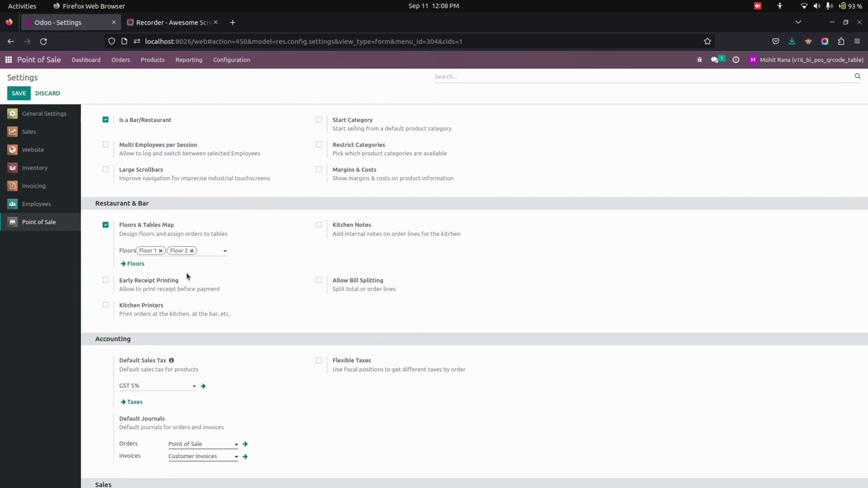
left_click(8, 59)
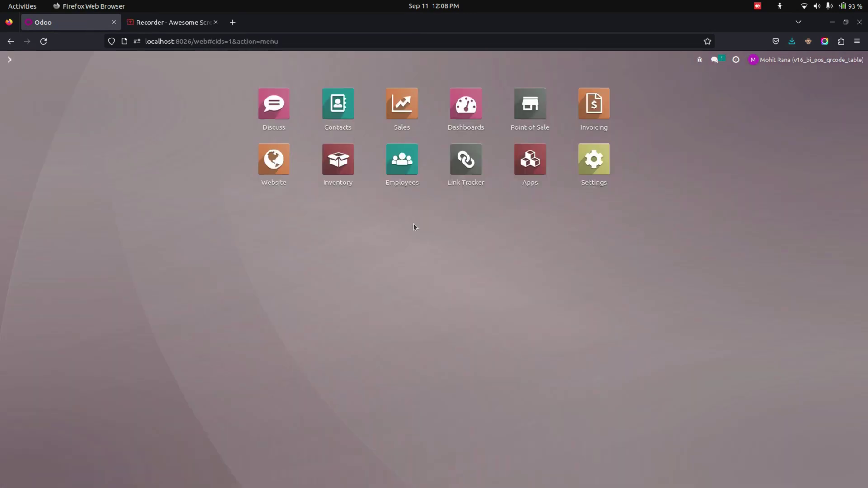
left_click(270, 167)
left_click(180, 60)
left_click(180, 76)
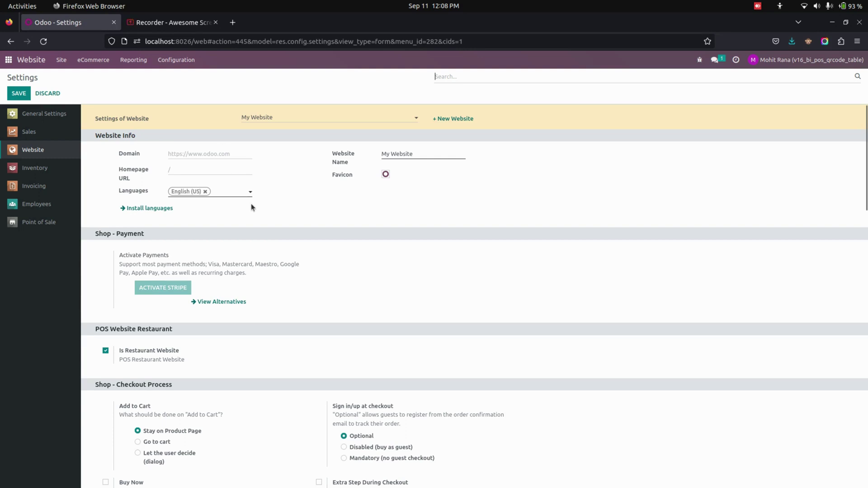
scroll(250, 203, "down", 4)
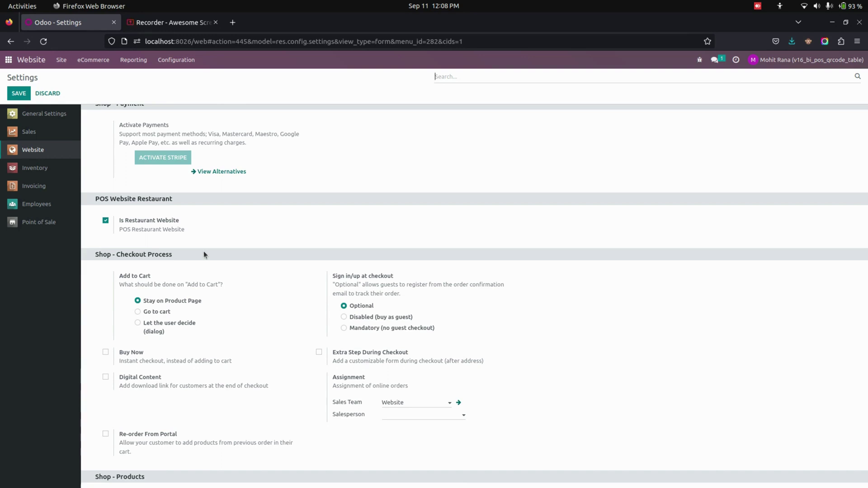
left_click(8, 60)
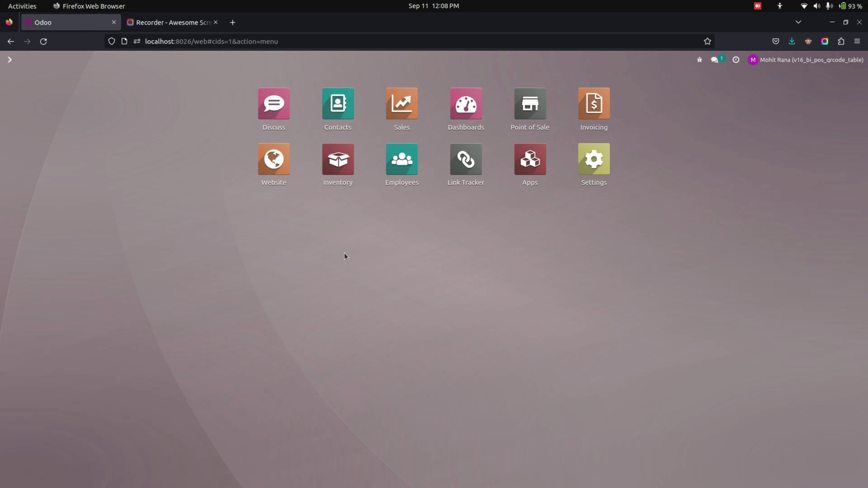
Confirm the Burger product in Inventory is marked Is Table Order, then open the Website homepage
left_click(336, 169)
left_click(161, 61)
left_click(156, 78)
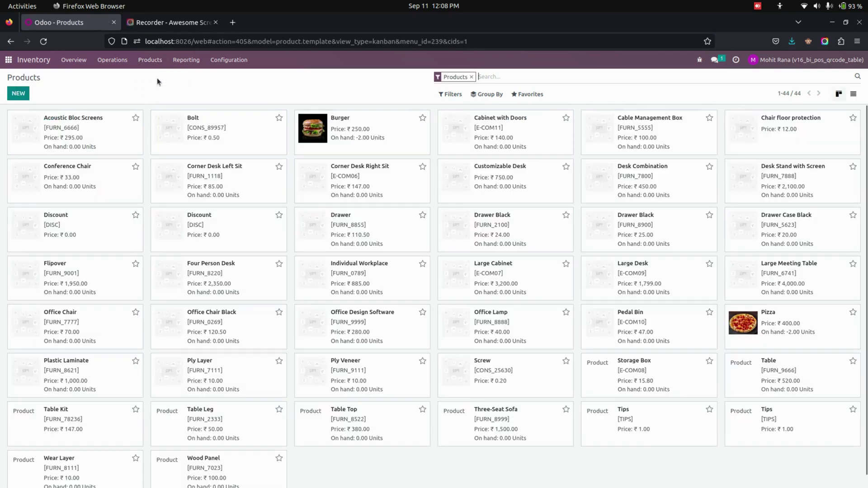
left_click(399, 137)
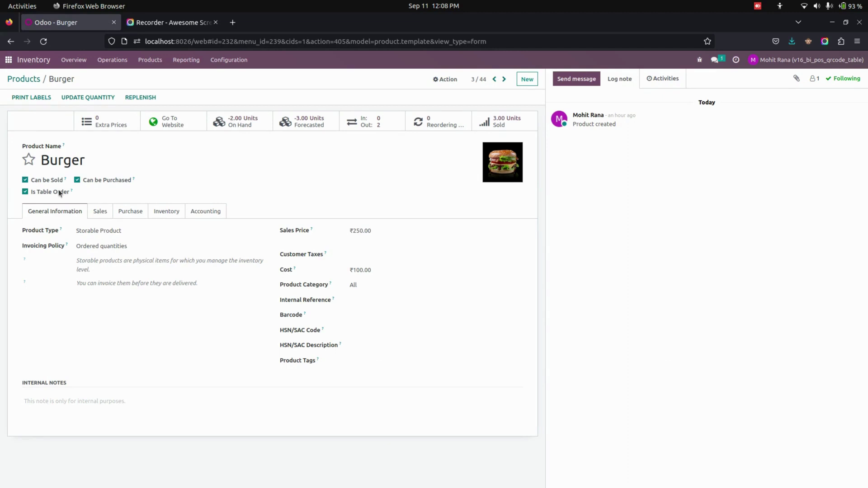
left_click(8, 59)
left_click(273, 168)
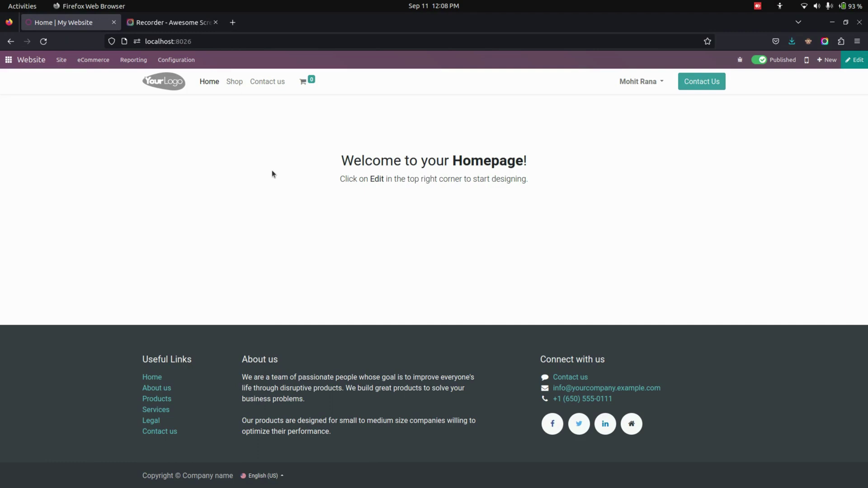
View the shop listing Burger at ₹250.00 and Pizza at ₹400.00, then return to the apps home
left_click(239, 84)
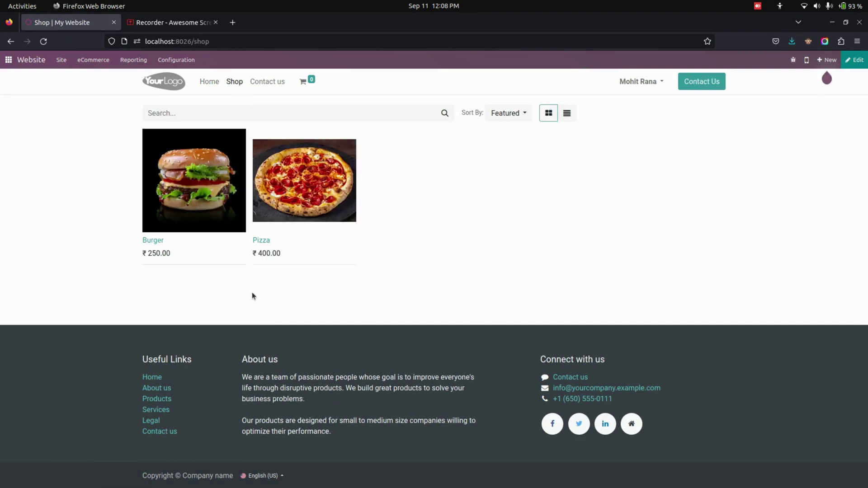
left_click(5, 60)
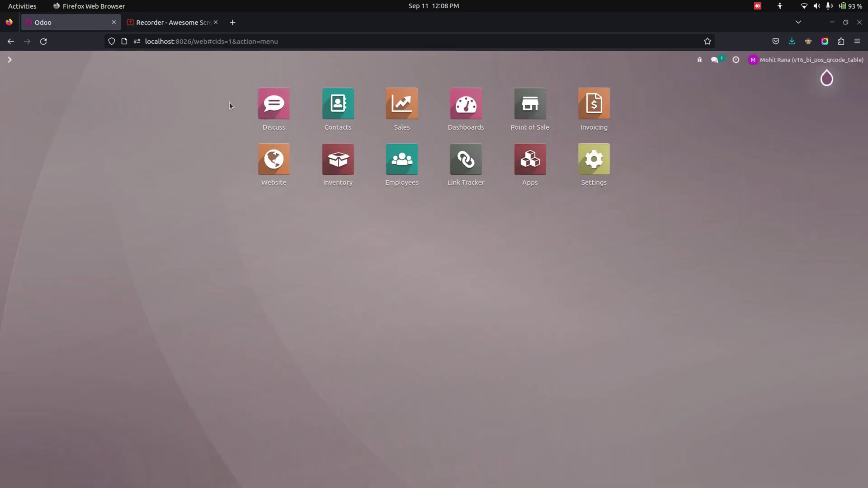
Open the Floor 1 floor plan in Point of Sale and inspect table T5's details
left_click(521, 108)
left_click(226, 62)
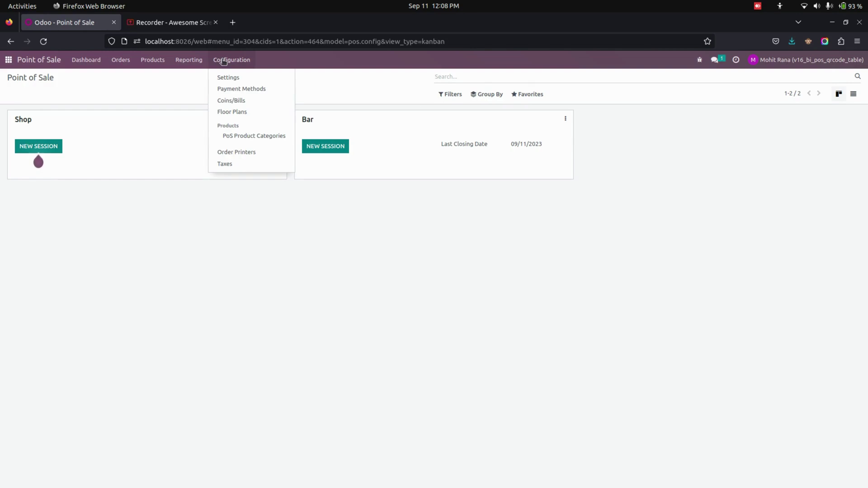
left_click(235, 112)
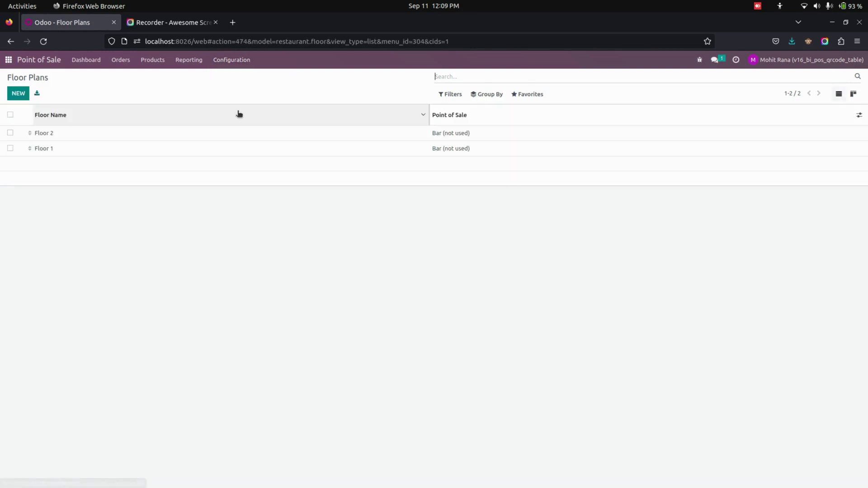
left_click(176, 148)
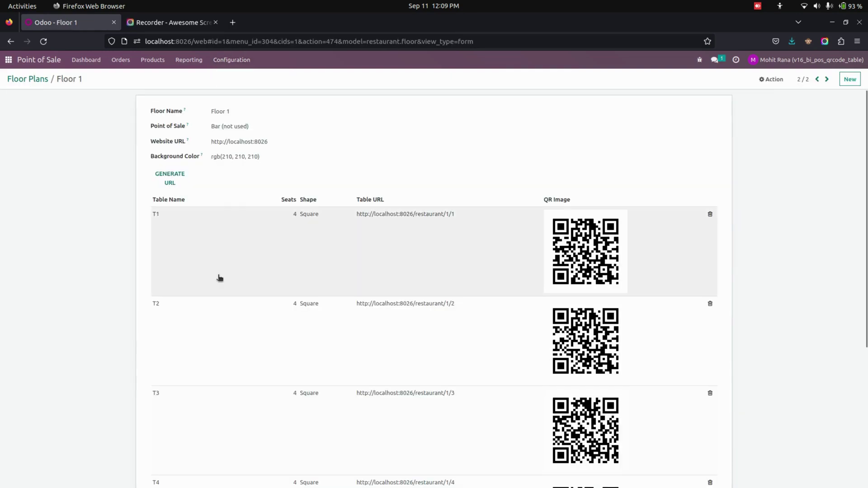
scroll(380, 400, "down", 5)
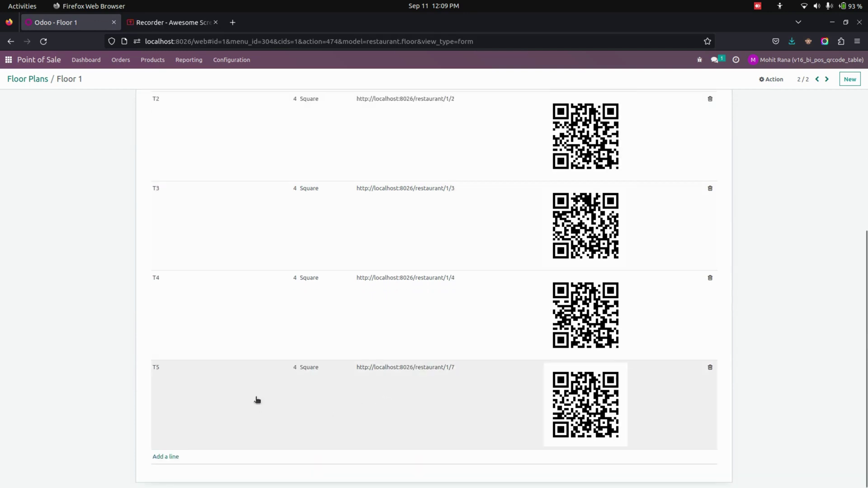
left_click(355, 374)
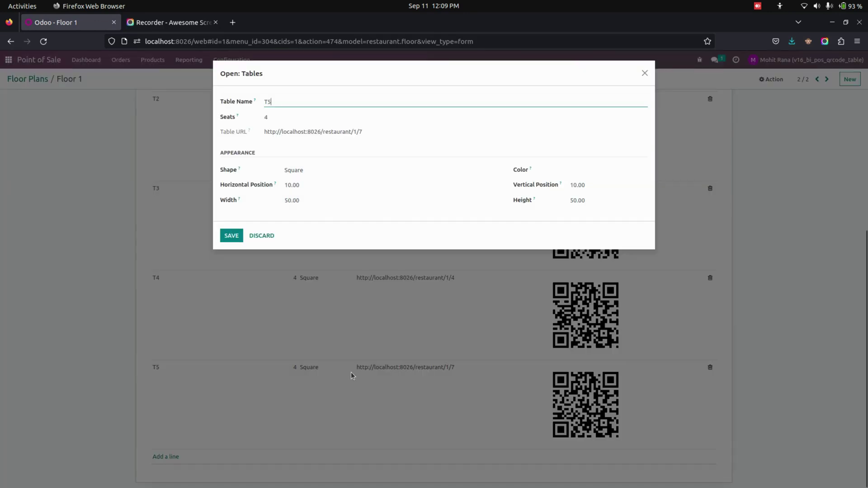
left_click(263, 235)
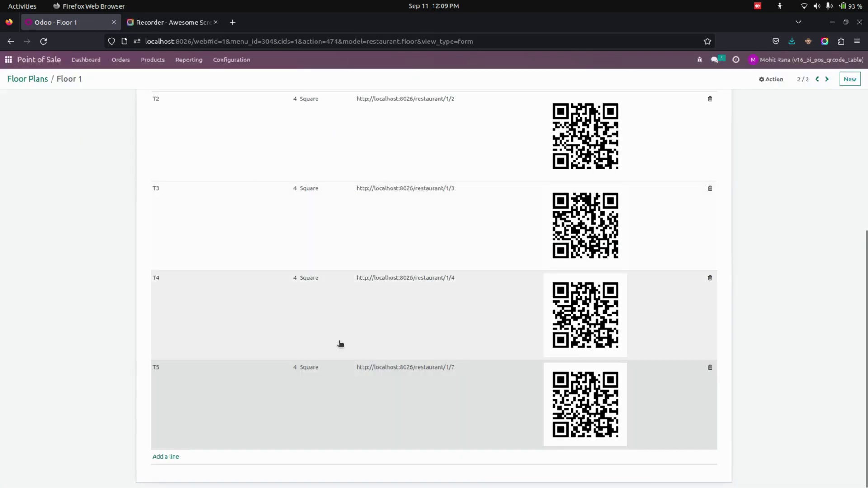
Copy T5's table URL and load it in a new browser tab
left_click_drag(354, 369, 457, 367)
key("ctrl+c")
left_click(233, 22)
key("ctrl+v")
key("Return")
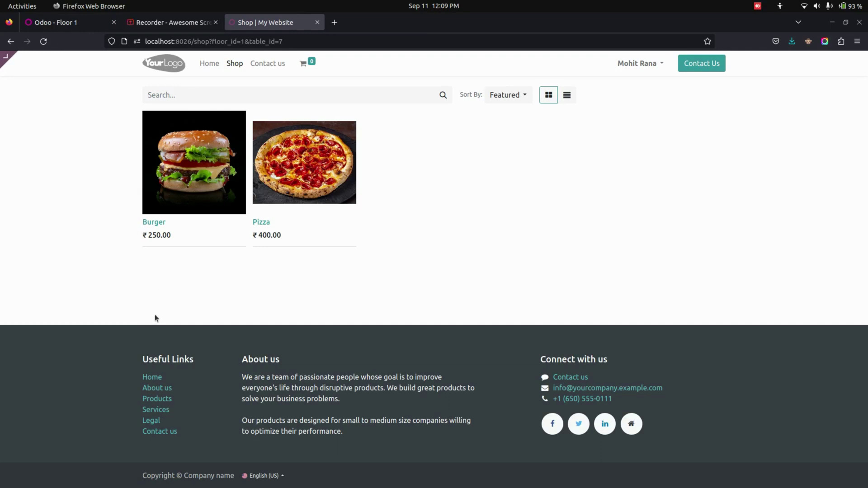
Add one Burger at ₹250.00 to the website cart
key("ctrl+shift+Page_Up")
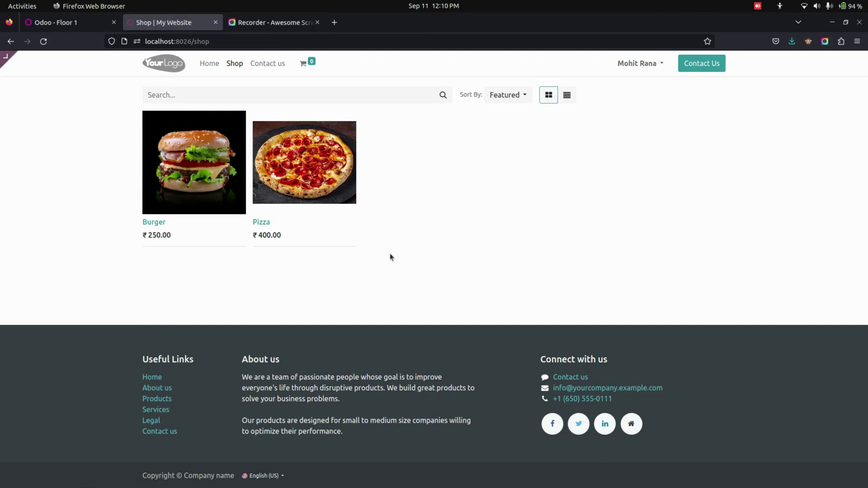
left_click(216, 173)
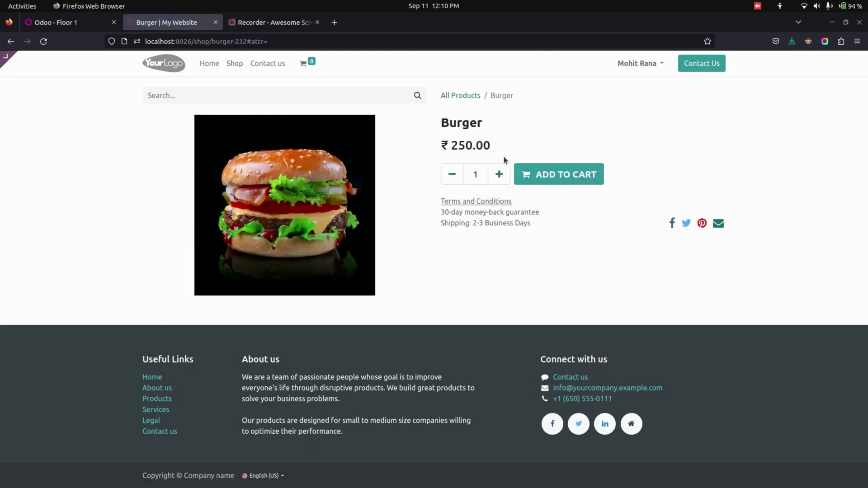
left_click(547, 175)
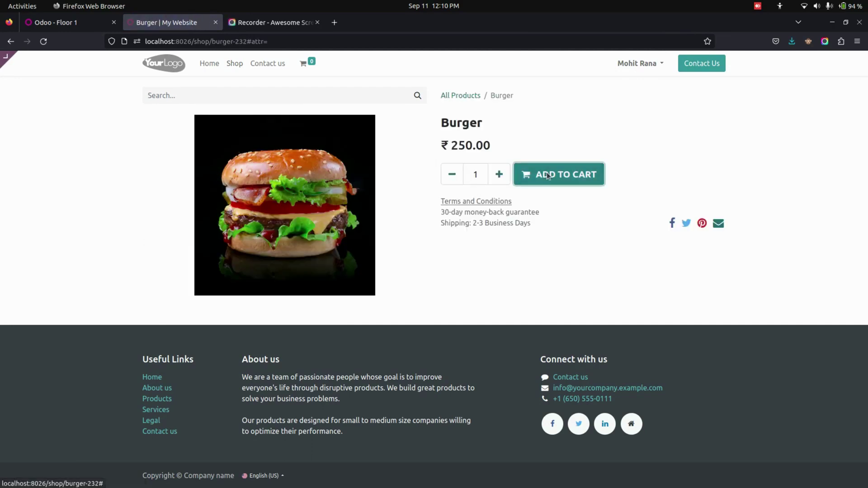
left_click(303, 62)
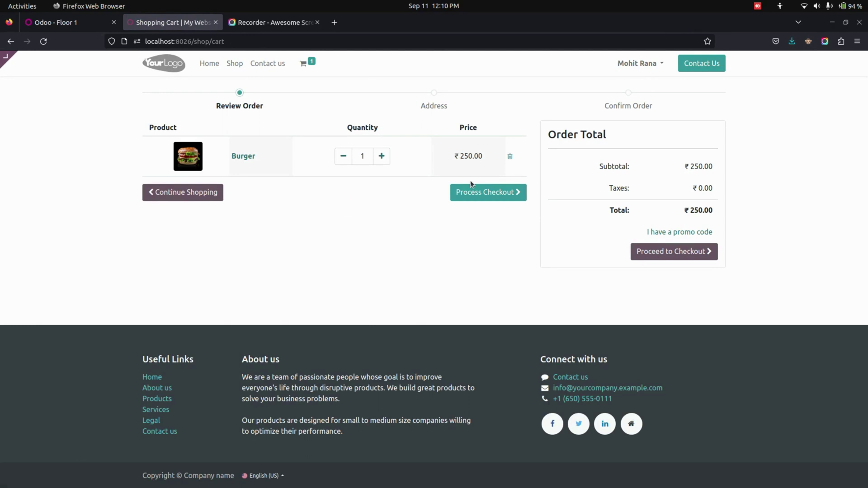
Check out and pay by wire transfer, confirming order S00004
left_click(485, 198)
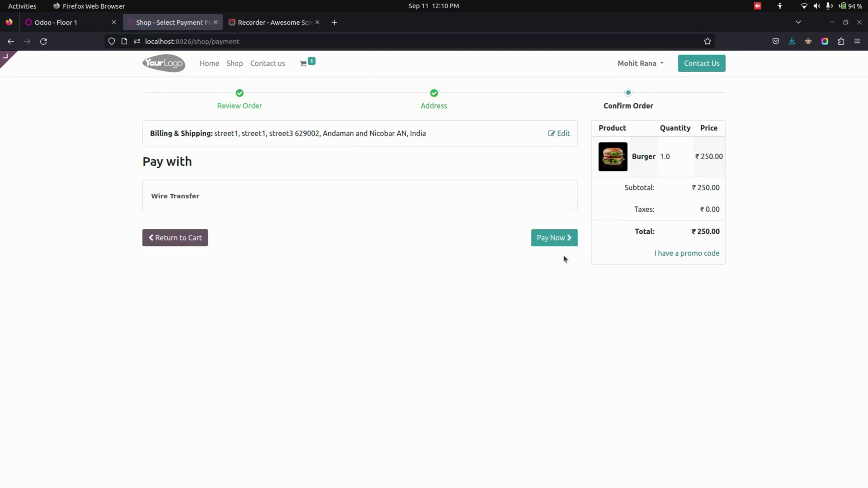
right_click(560, 249)
left_click(565, 247)
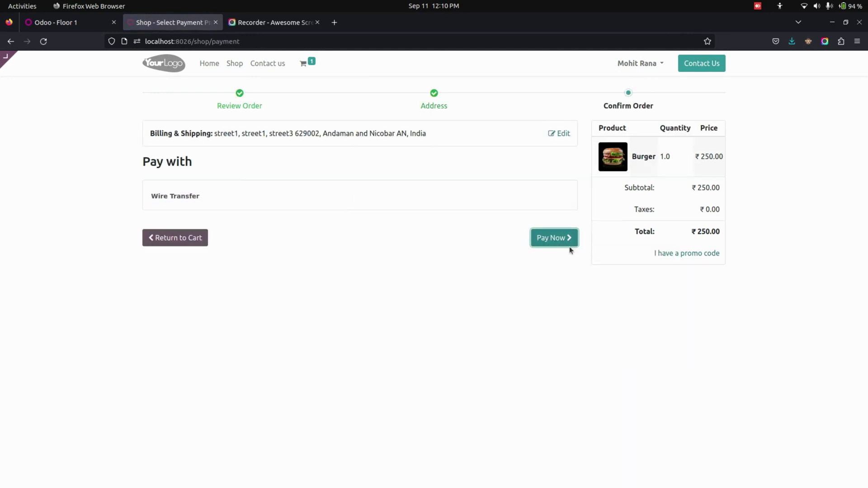
left_click(557, 240)
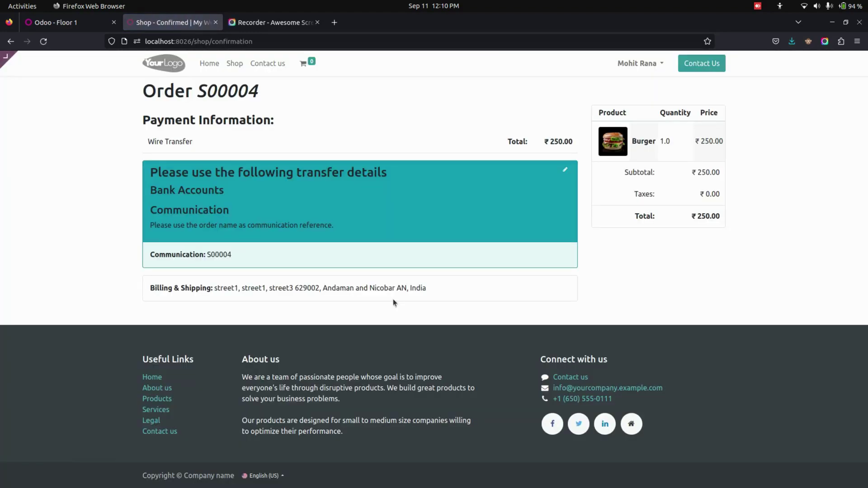
Open quotation S00004 from all Sales quotations and check it is linked to Floor 1, table T5
left_click(71, 22)
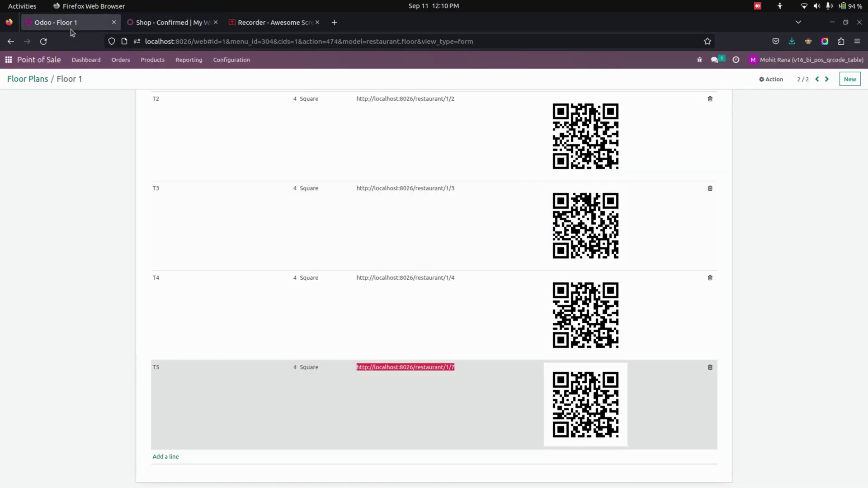
left_click(7, 66)
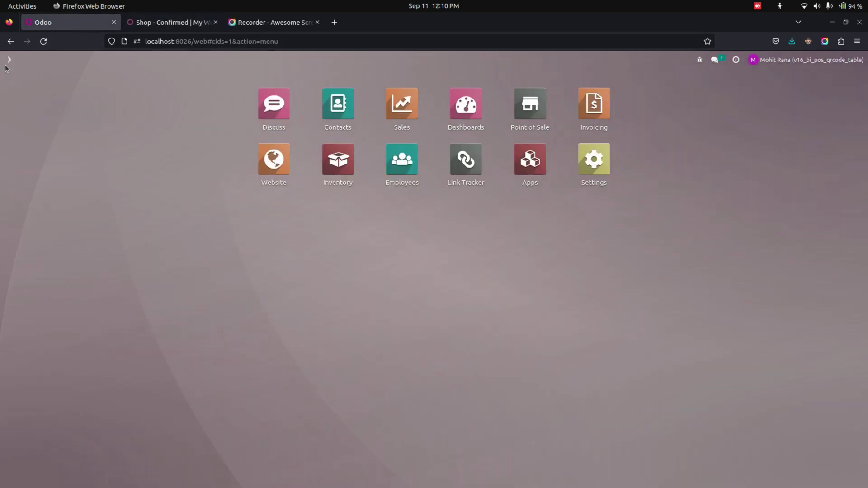
left_click(391, 118)
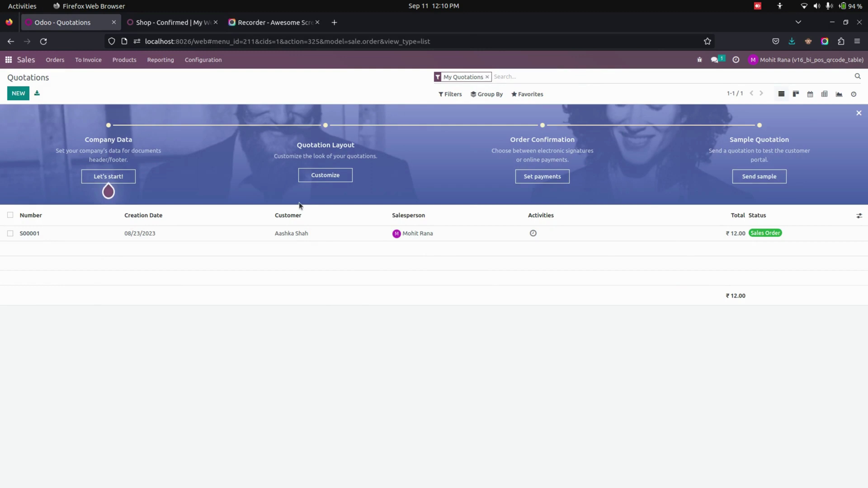
left_click(486, 76)
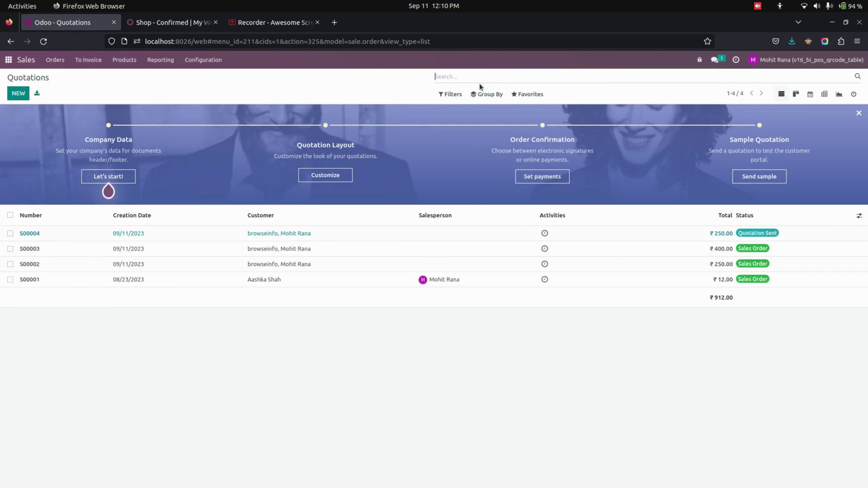
left_click(325, 238)
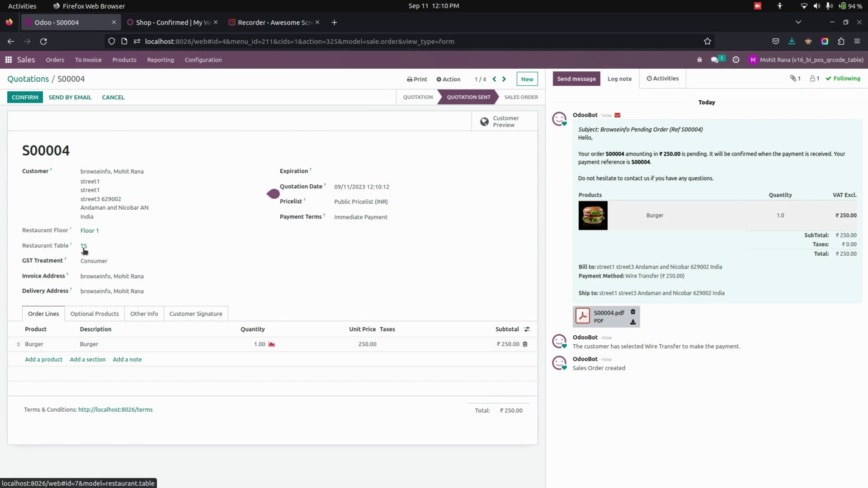
Compare it with the order confirmation tab, then return to the Odoo apps home
left_click(203, 26)
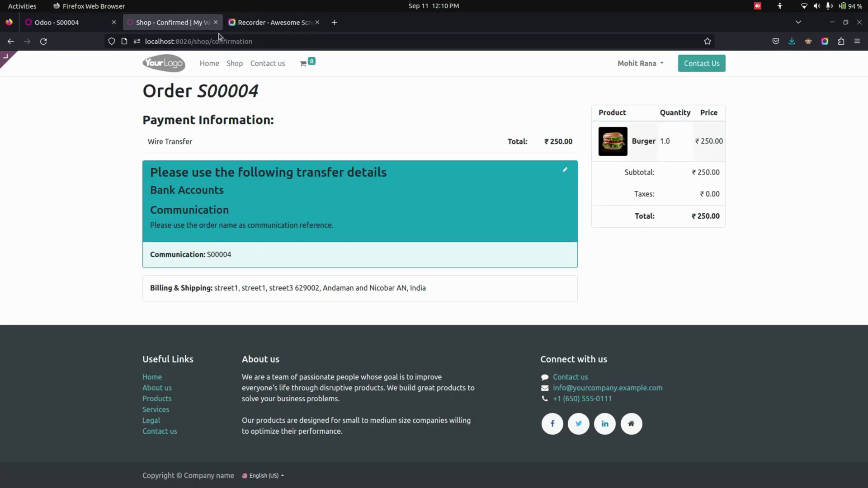
key("ctrl+Page_Up")
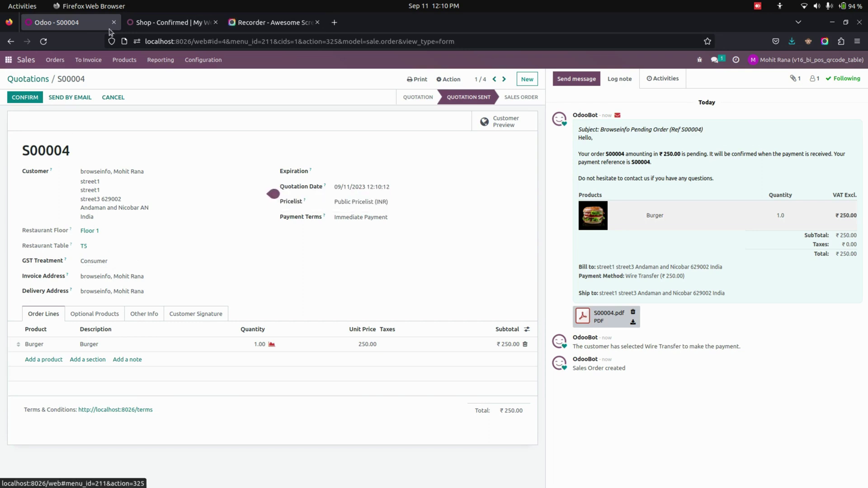
left_click(170, 22)
left_click(4, 59)
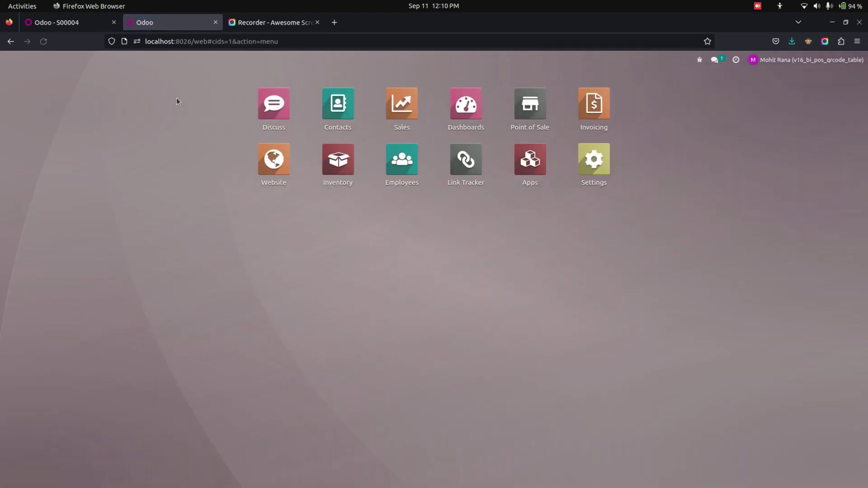
Start a Bar POS session and send T5's website Burger order S00004 to the kitchen
left_click(528, 103)
left_click(329, 145)
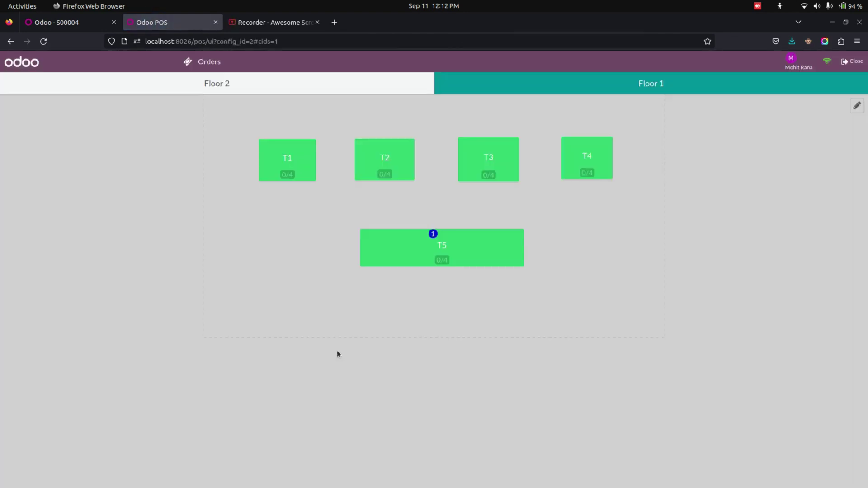
left_click(446, 257)
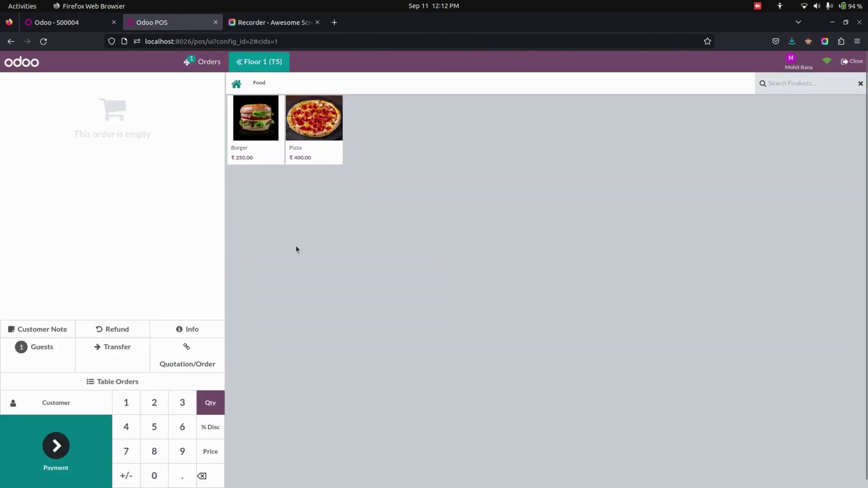
left_click(122, 388)
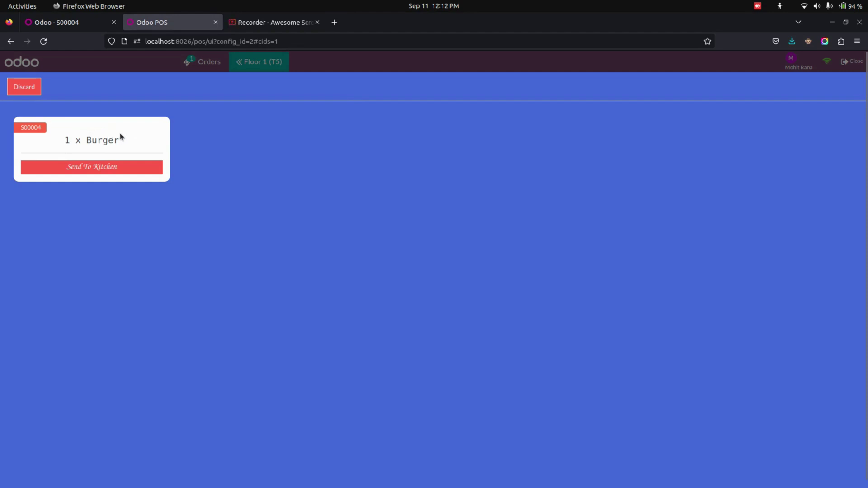
left_click(94, 168)
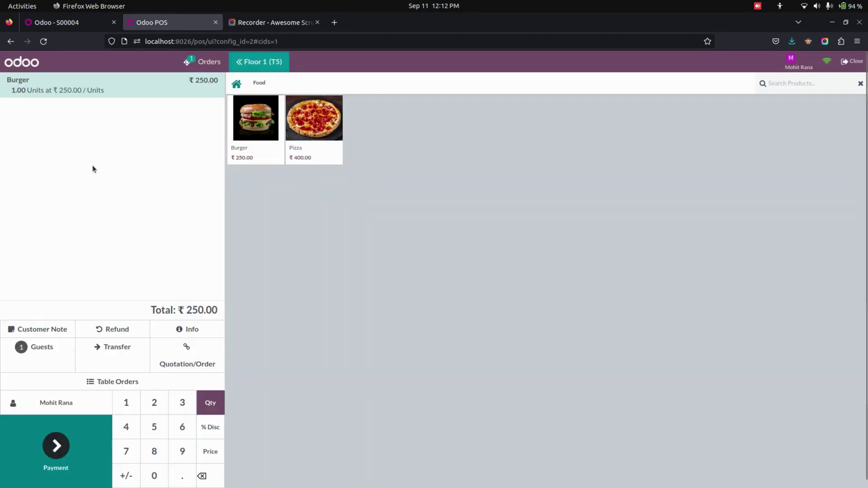
Pay the T5 order's ₹250.00 by Bank and validate
left_click(57, 446)
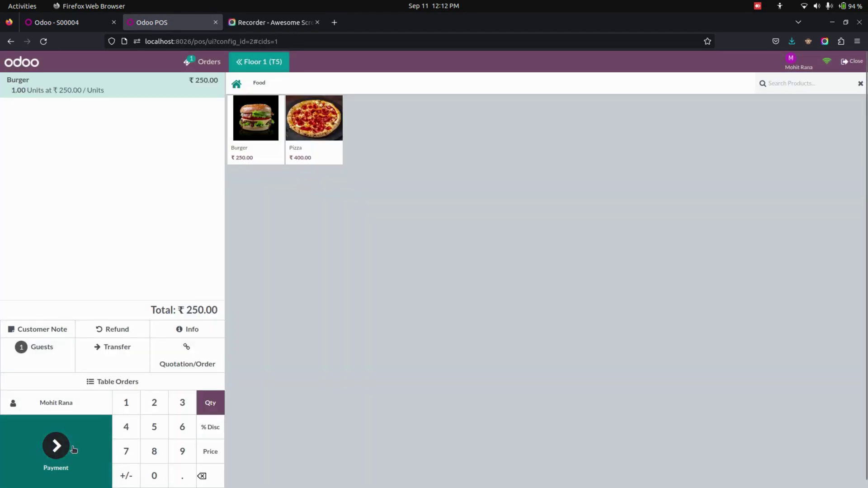
left_click(197, 122)
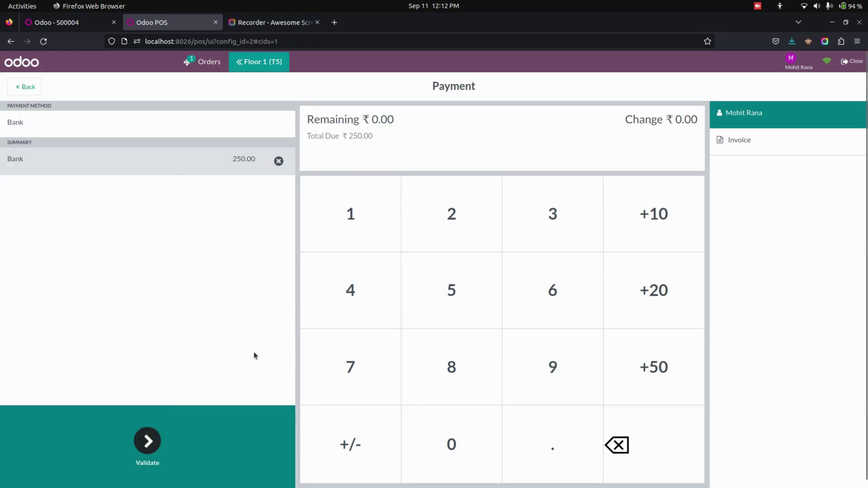
key("ctrl+Page_Up")
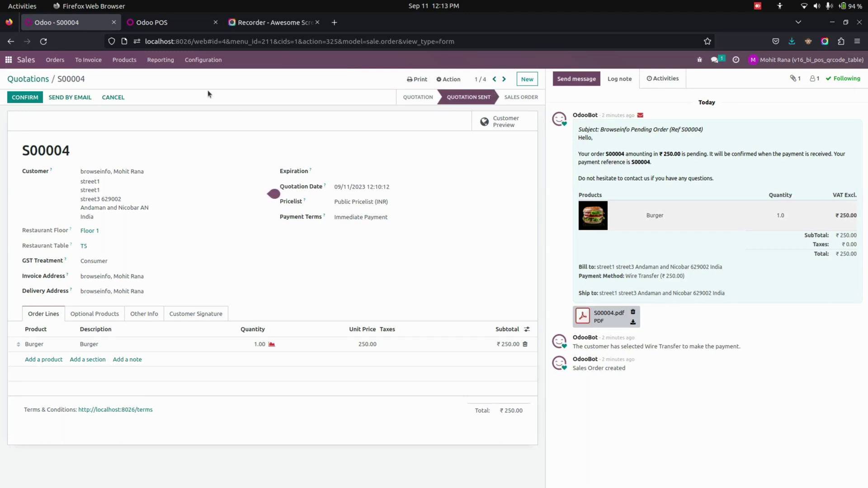
Reload S00004 to confirm it is a sales order, then open paid POS order Bar/0005 for ₹250.00
left_click(43, 41)
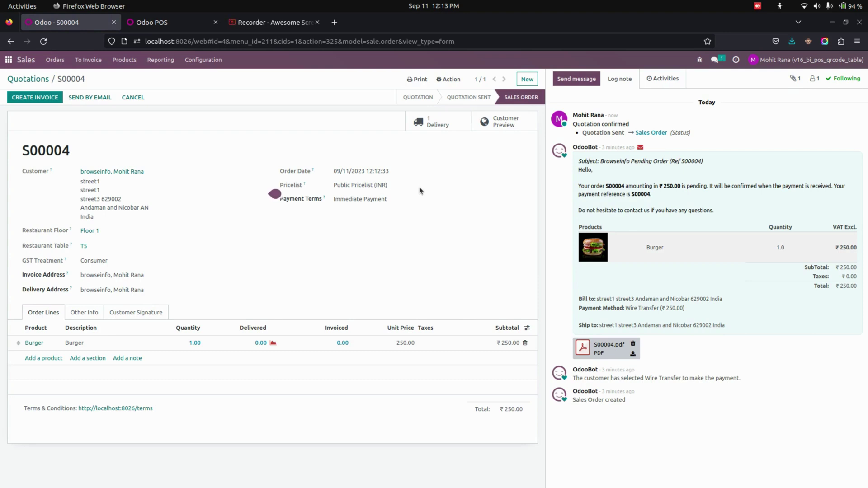
left_click(8, 59)
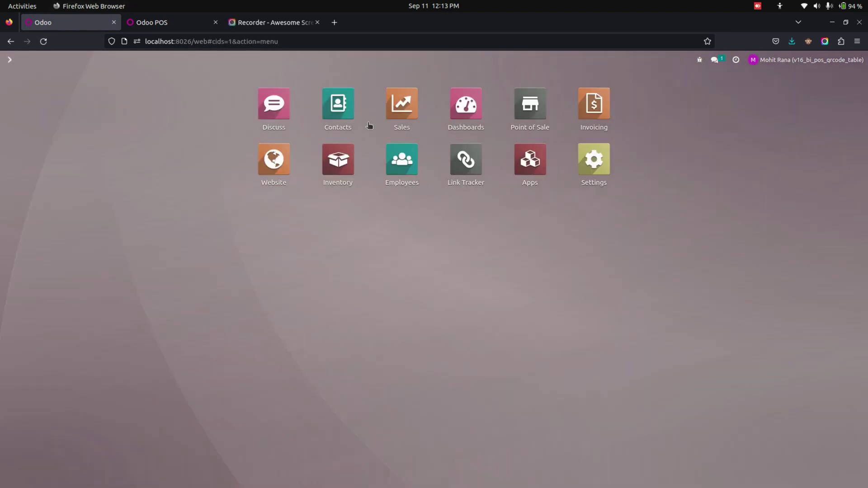
left_click(555, 106)
left_click(121, 60)
left_click(129, 79)
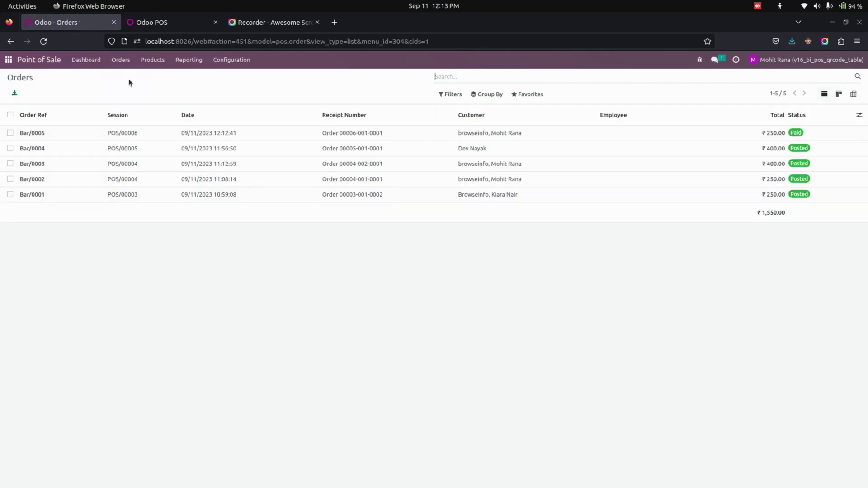
left_click(135, 132)
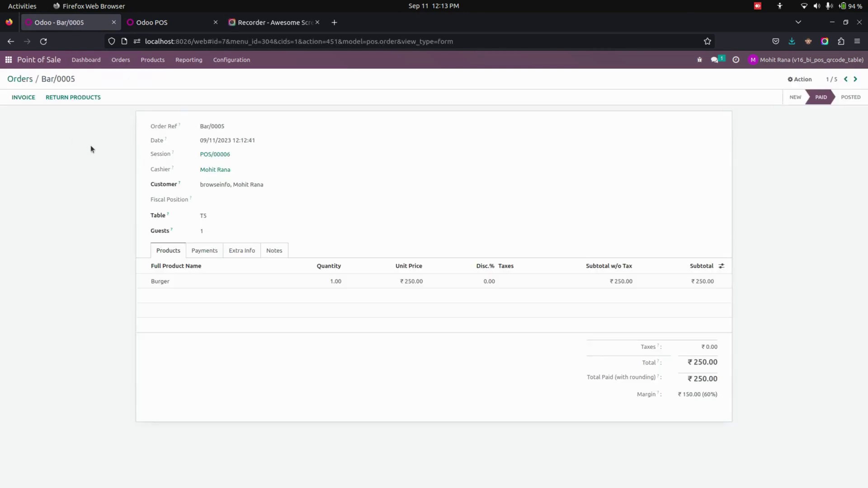